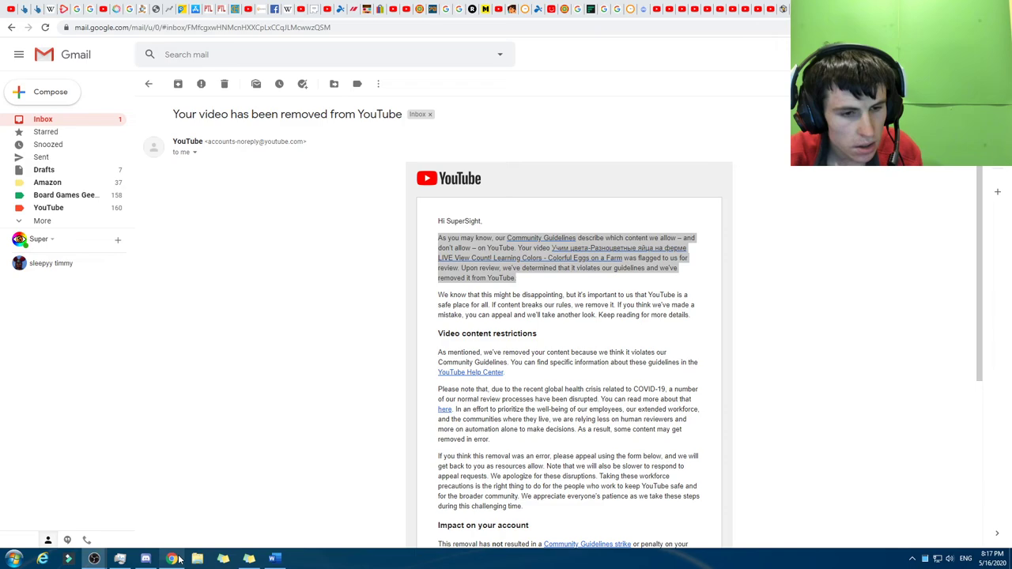
# Clear the highlighted paragraph in the YouTube removal email in Gmail, then bring back the OBS window.
pyautogui.click(172, 558)
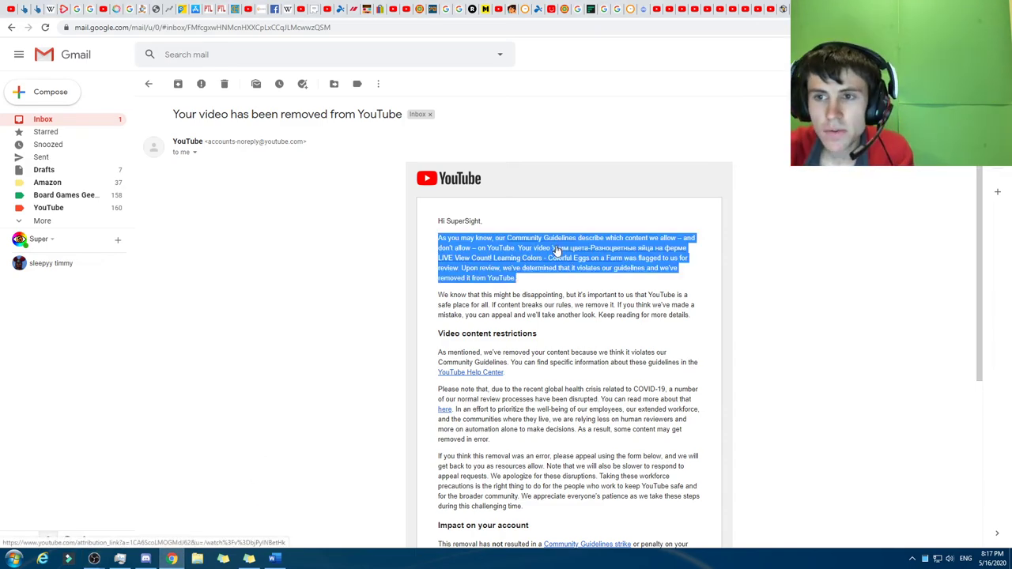
pyautogui.click(621, 293)
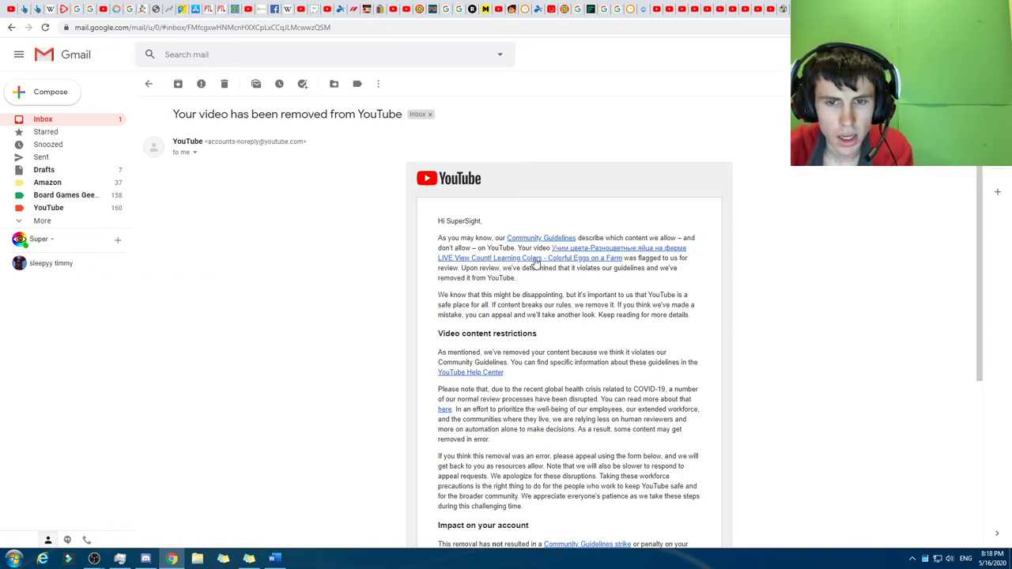
pyautogui.moveTo(89, 561)
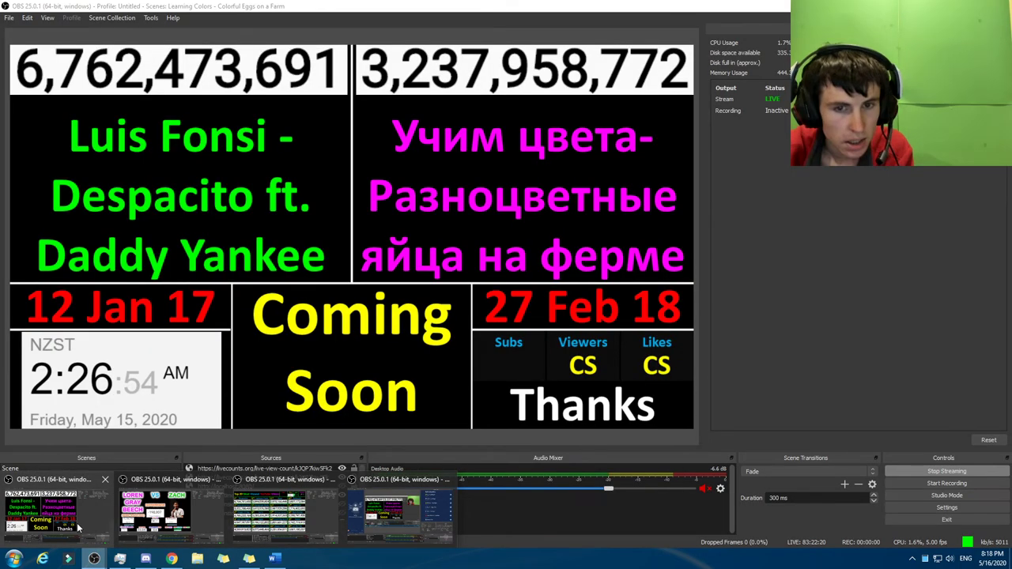
# Check the OBS Despacito vs 'Учим цвета' view-count scene, then return to the Gmail removal email.
pyautogui.click(79, 528)
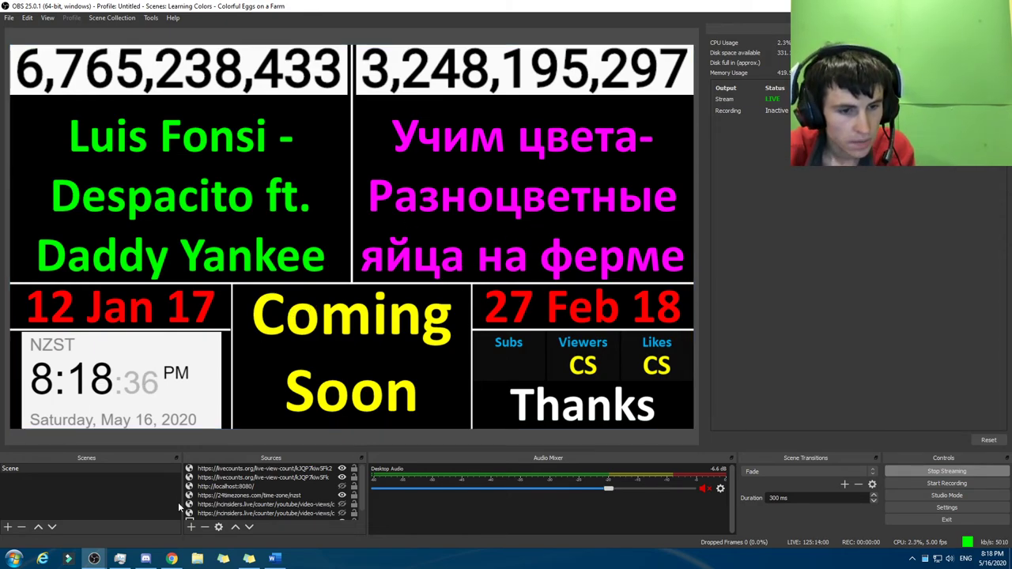
pyautogui.click(172, 558)
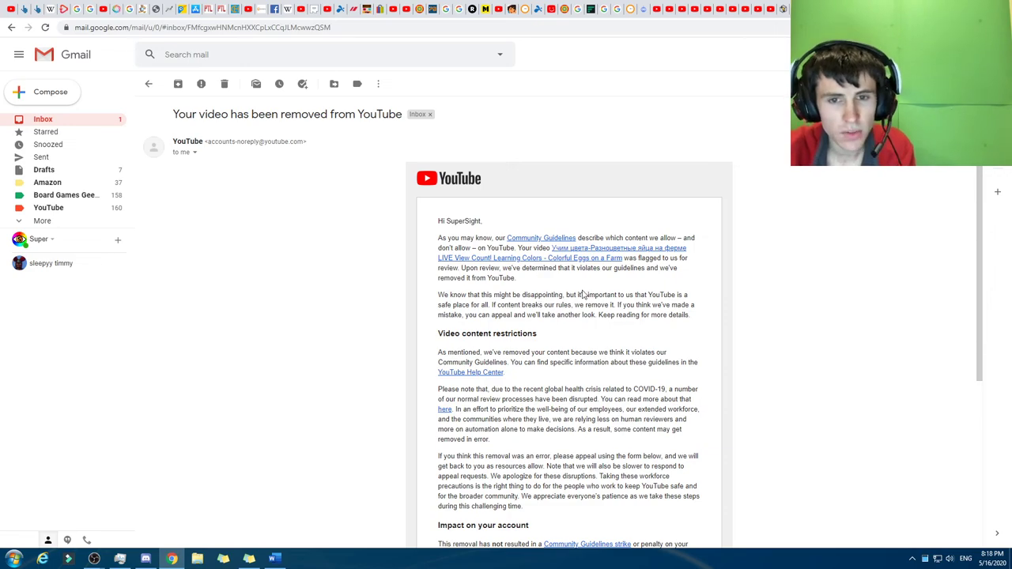
# Scroll to 'How you can respond' in the removal email and follow its appeal 'form' link.
pyautogui.doubleClick(537, 249)
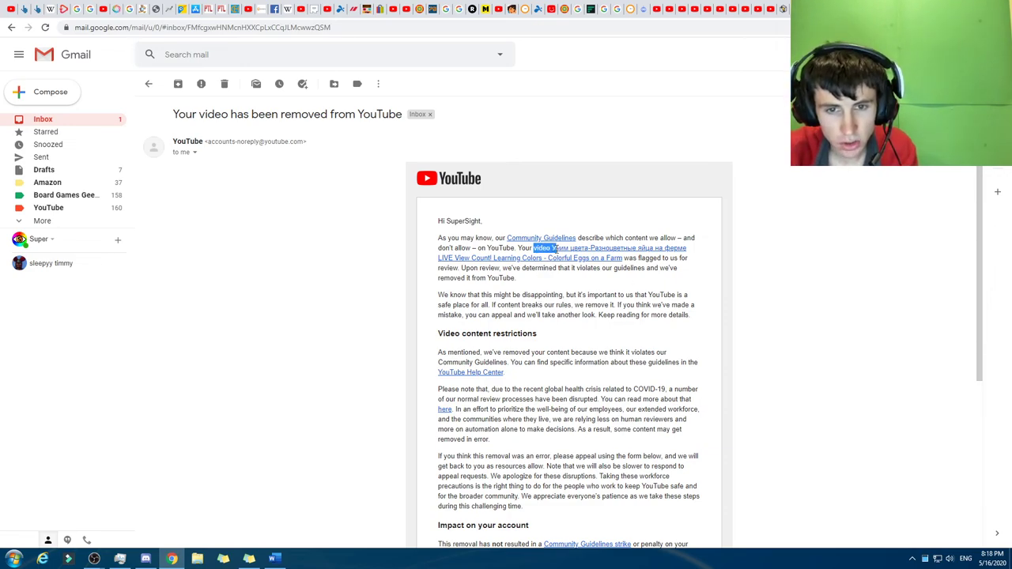
pyautogui.click(542, 333)
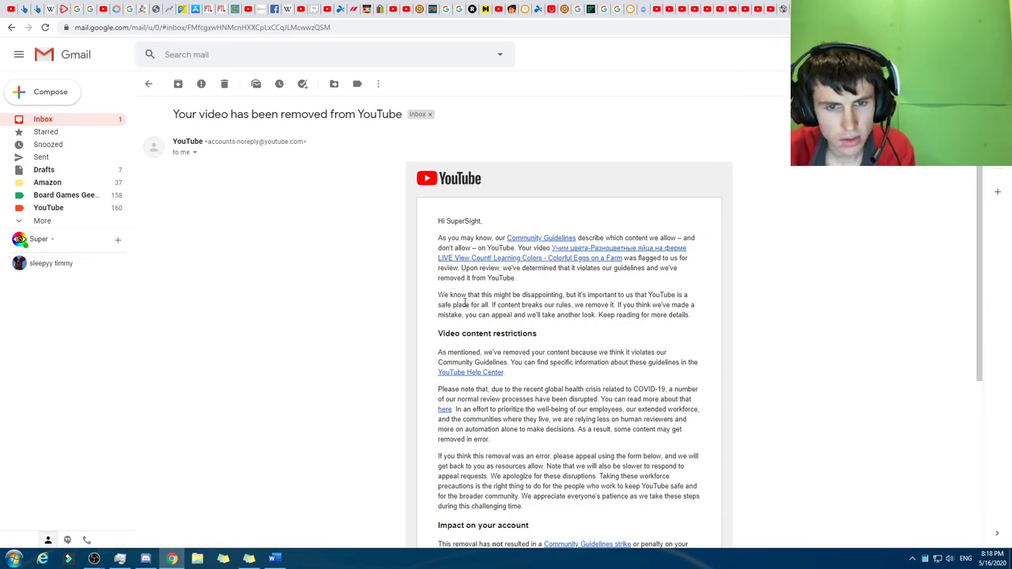
pyautogui.scroll(-4, 533, 297)
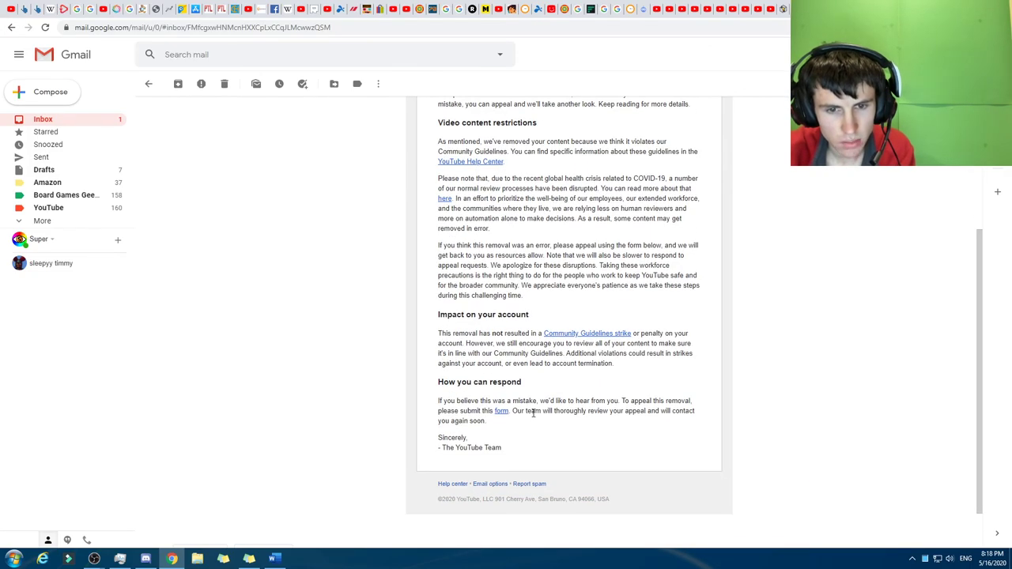
pyautogui.scroll(3, 563, 393)
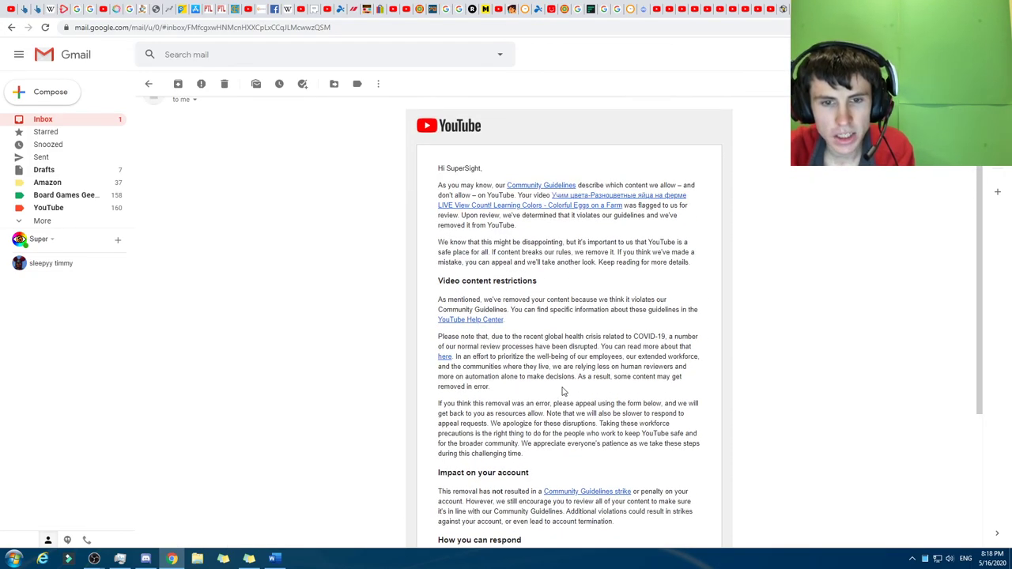
pyautogui.scroll(-4, 573, 385)
pyautogui.scroll(5, 574, 381)
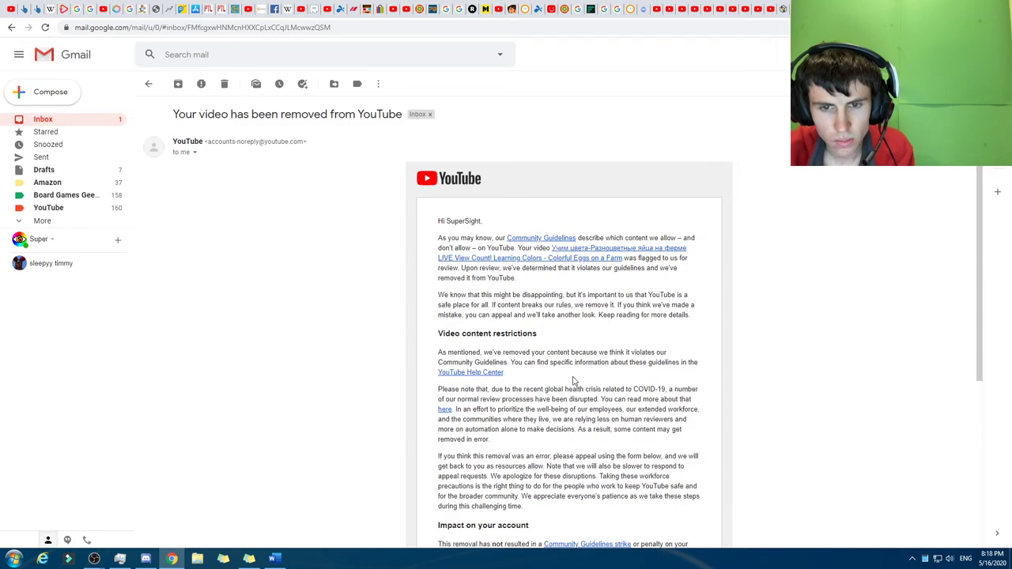
pyautogui.scroll(-4, 574, 381)
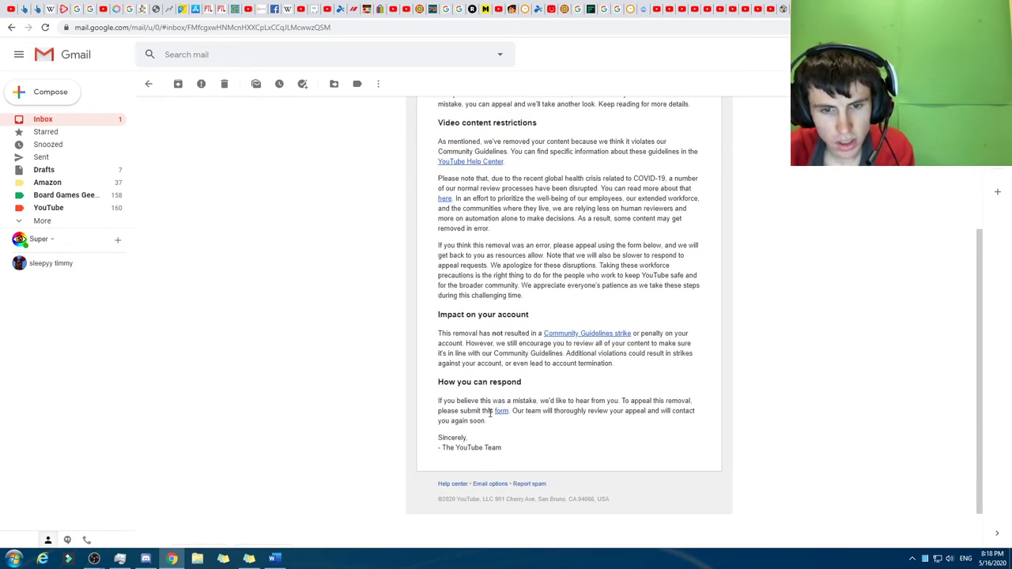
pyautogui.click(502, 411)
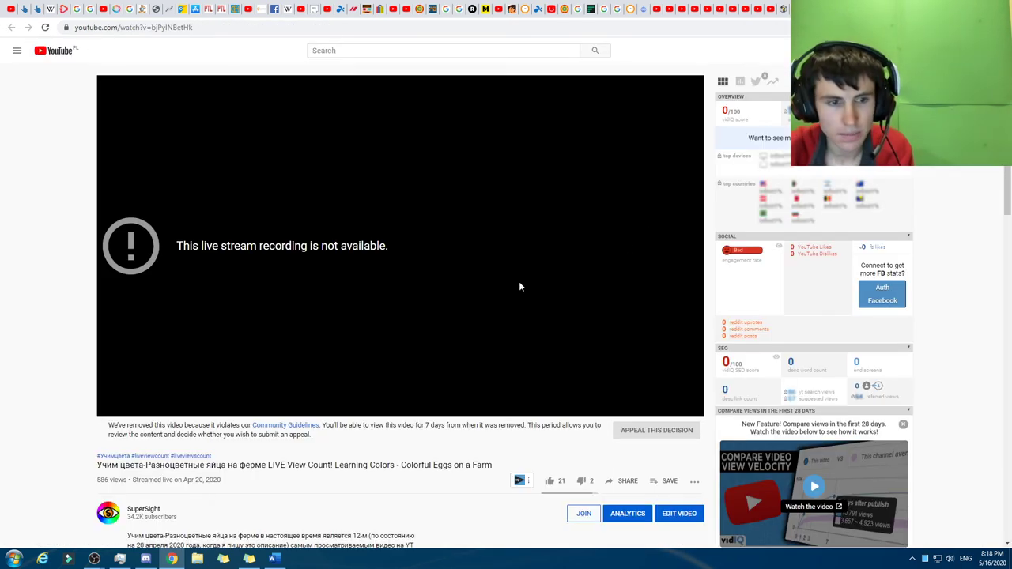
# Scroll through the removed 'Учим цвета' livestream's description on its YouTube page.
pyautogui.scroll(-3, 312, 309)
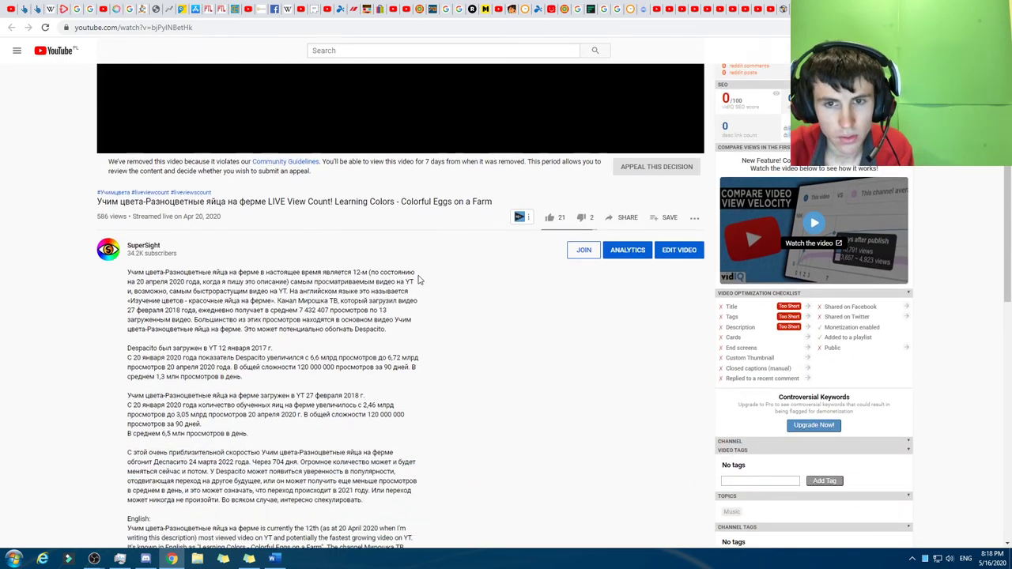
pyautogui.scroll(-3, 474, 255)
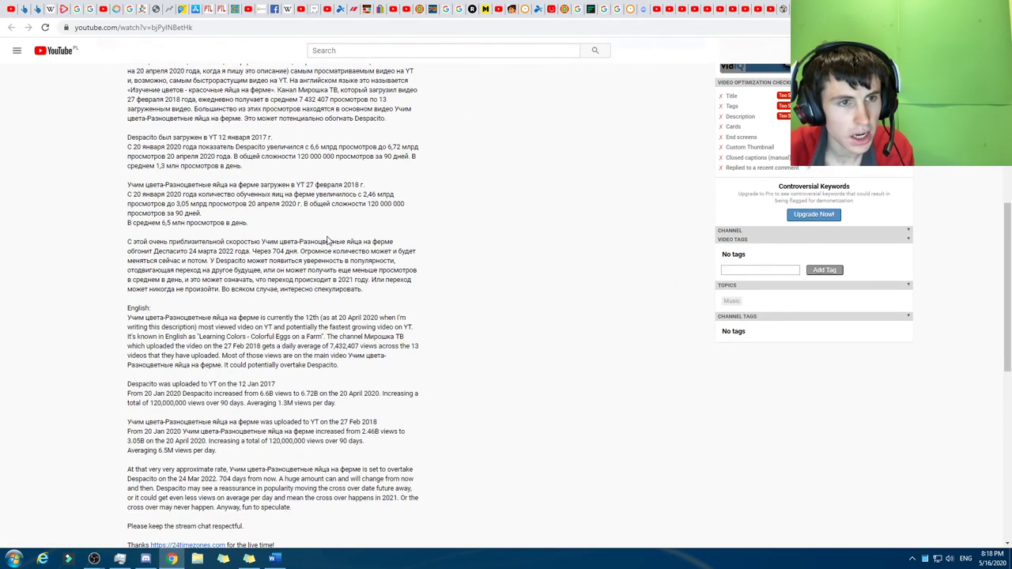
pyautogui.scroll(1, 287, 212)
pyautogui.scroll(-7, 264, 299)
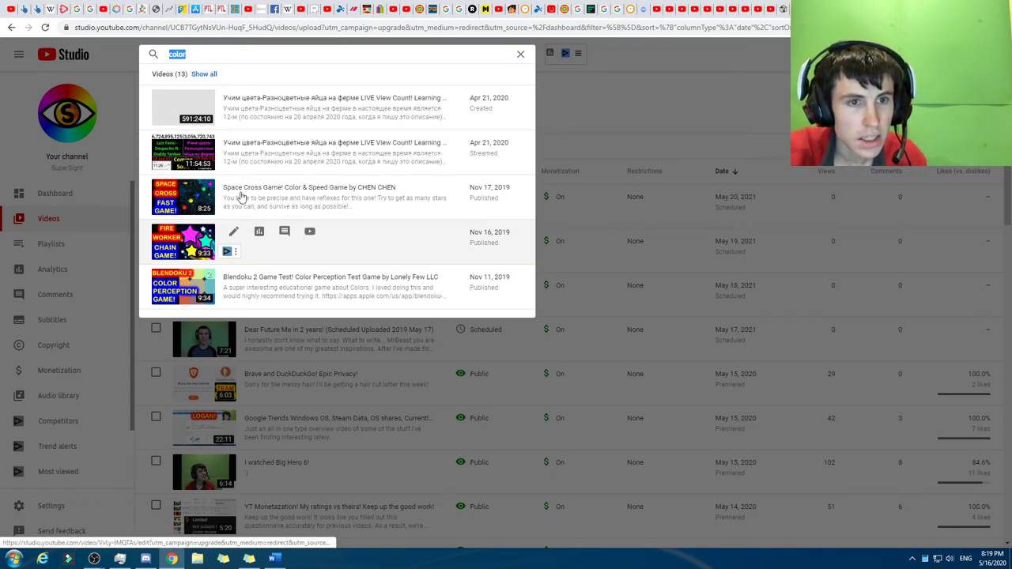
# Open the livestream's Video details and search the channel for its copied title 'Учим цвета-Разноцветные яйца'.
pyautogui.click(184, 152)
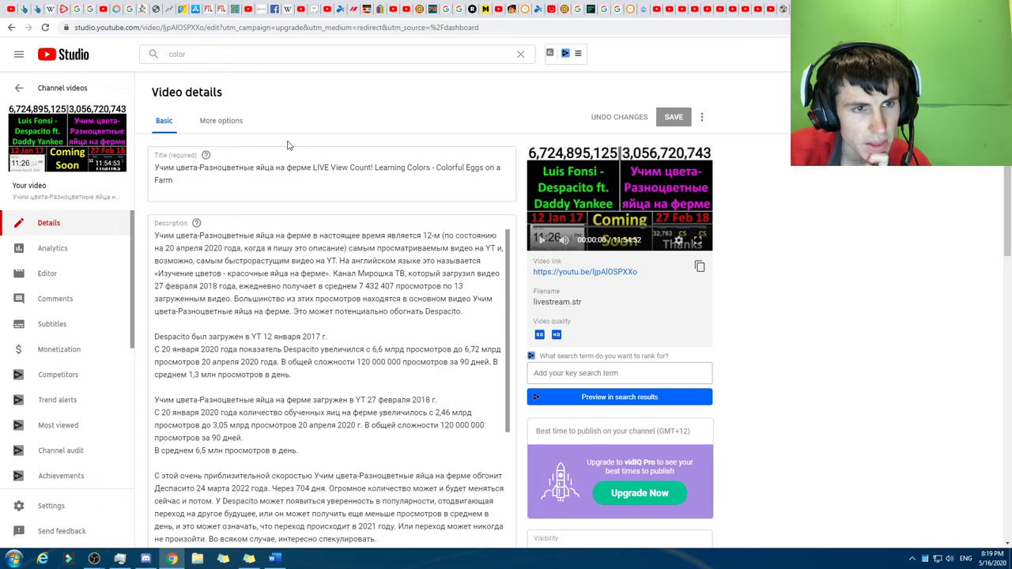
pyautogui.moveTo(277, 168); pyautogui.dragTo(154, 168)
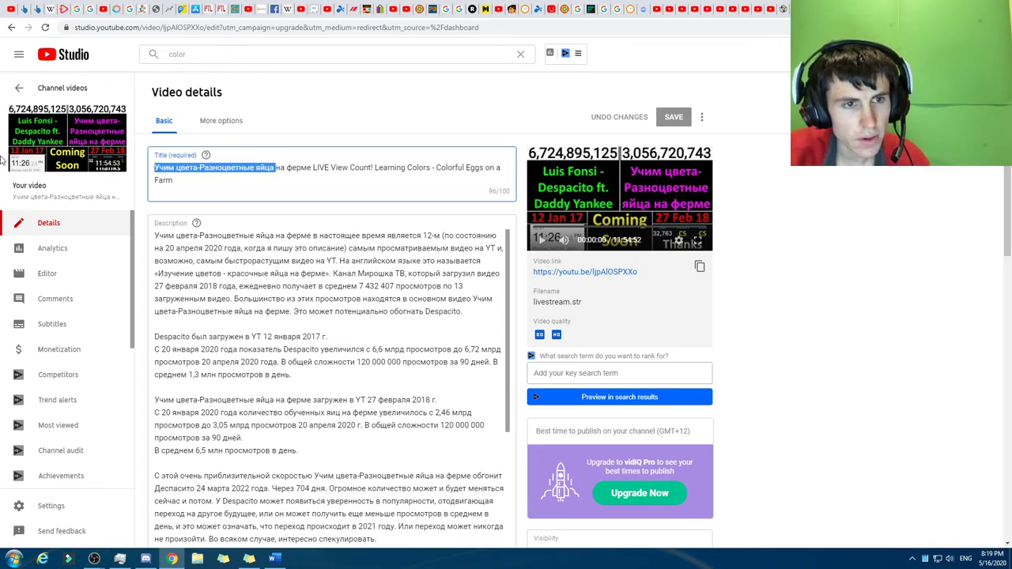
pyautogui.hotkey('ctrl', 'c')
pyautogui.click(218, 51)
pyautogui.hotkey('ctrl', 'v')
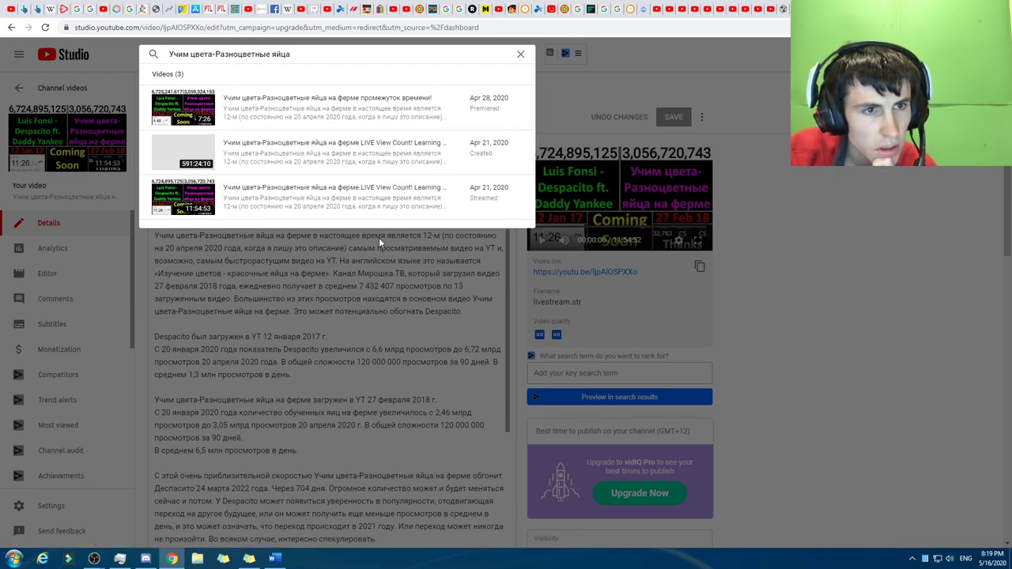
# View the Apr 28 premiered egg-farm video's details, then reopen the three title search results.
pyautogui.moveTo(269, 157)
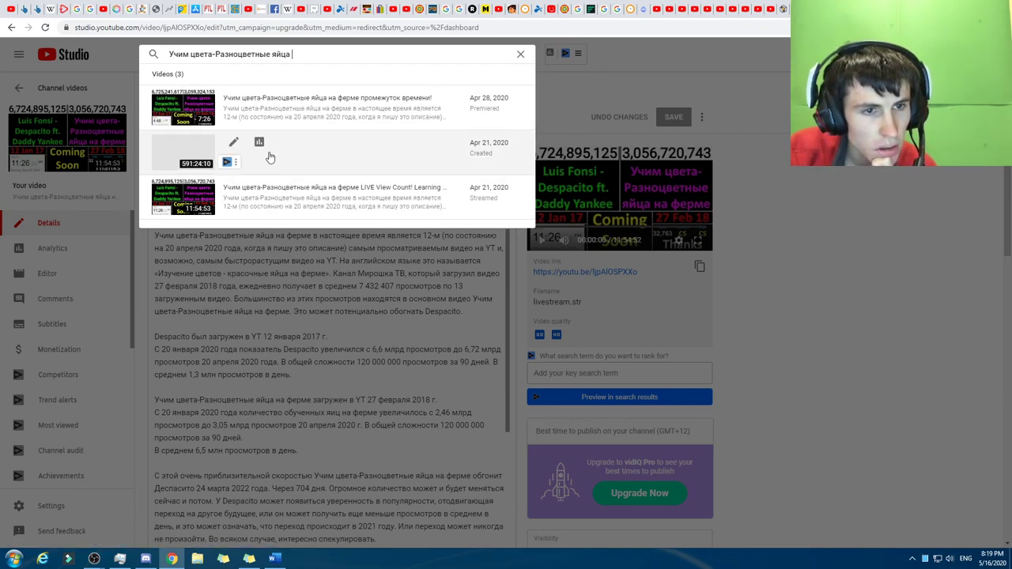
pyautogui.click(205, 126)
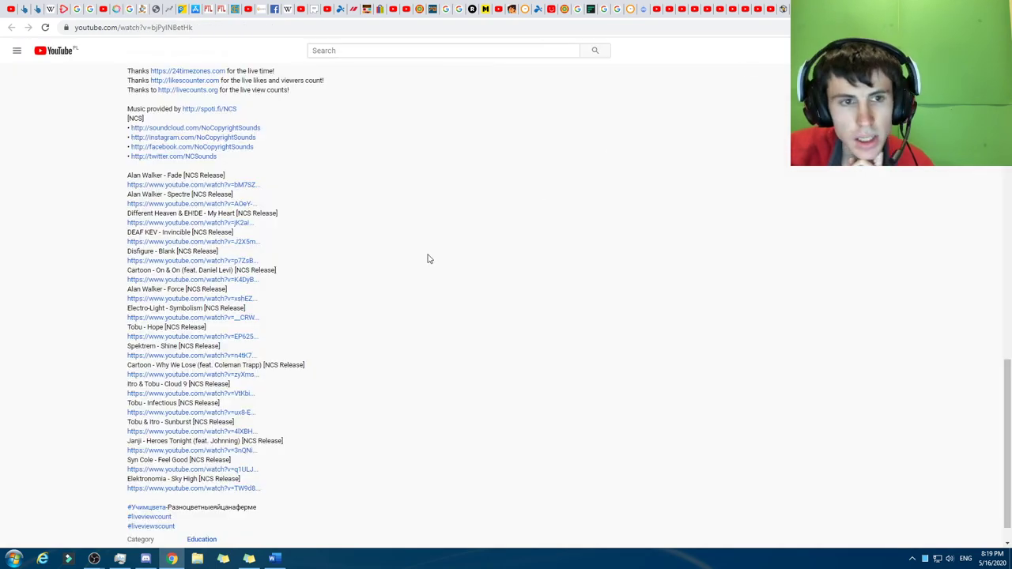
pyautogui.scroll(15, 429, 258)
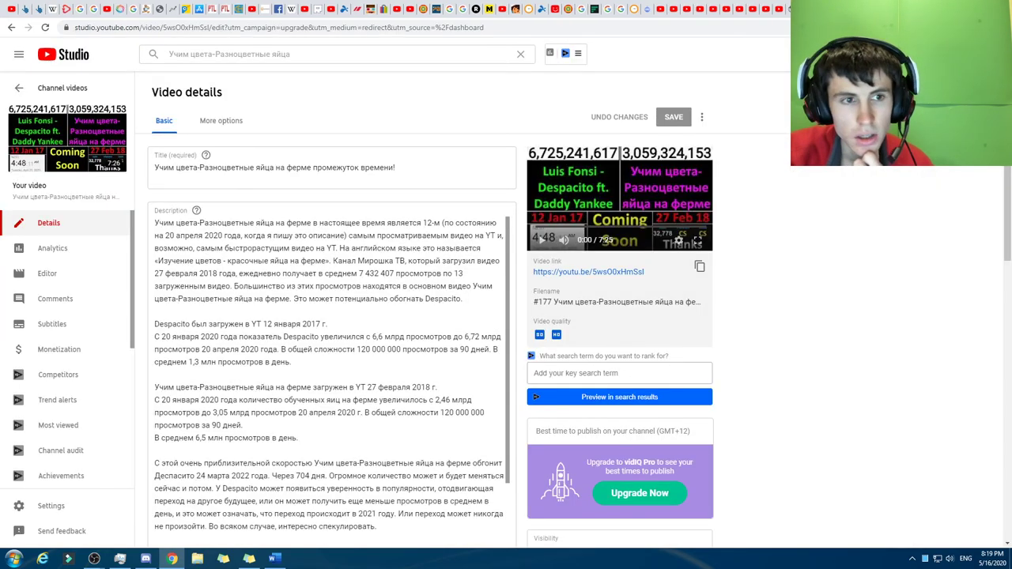
pyautogui.click(250, 53)
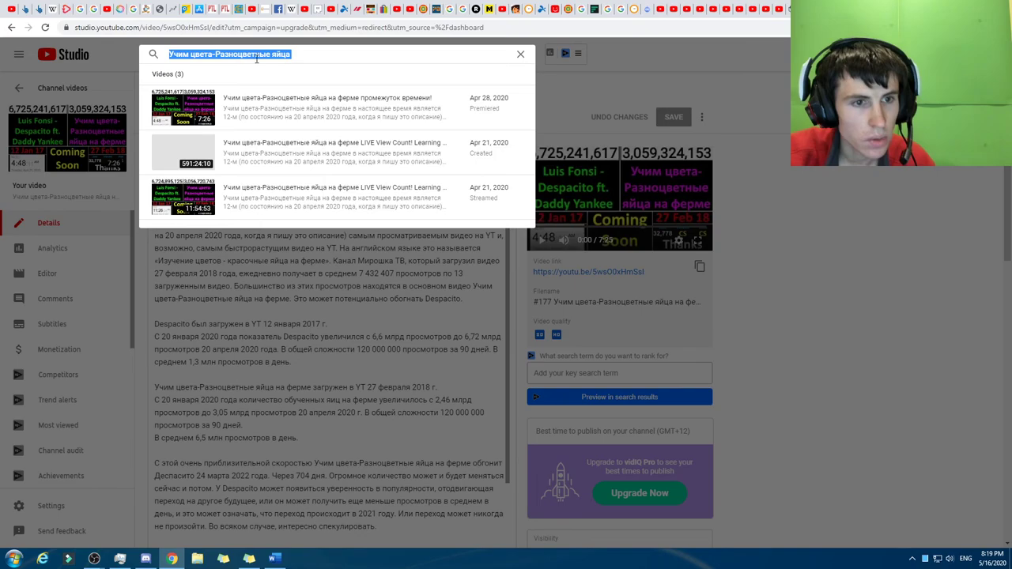
# Open the streamed LIVE View Count! egg-farm video and view its More options: Apr 20 recording, Education, Russian.
pyautogui.click(285, 194)
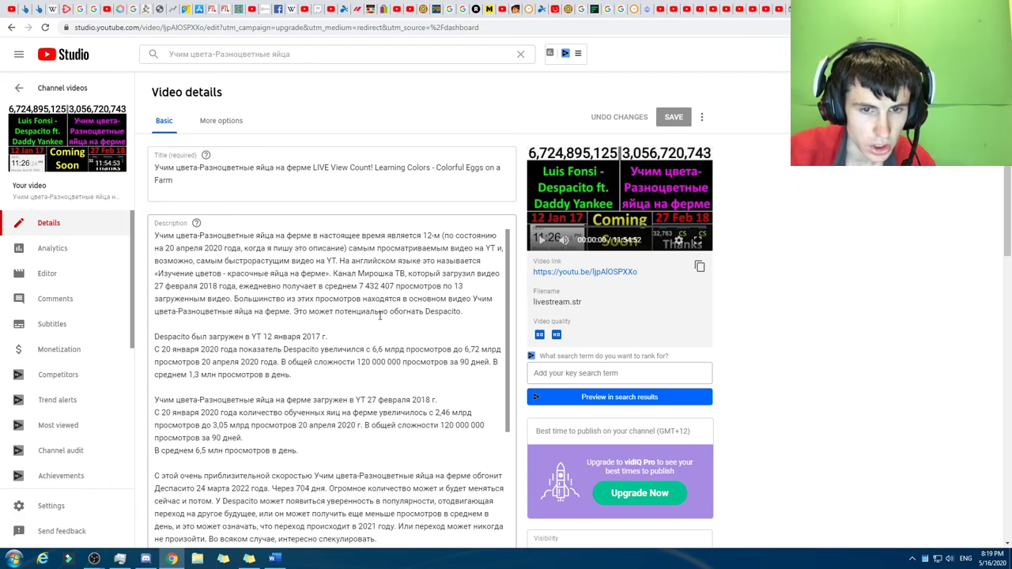
pyautogui.scroll(-5, 300, 295)
pyautogui.scroll(-5, 682, 267)
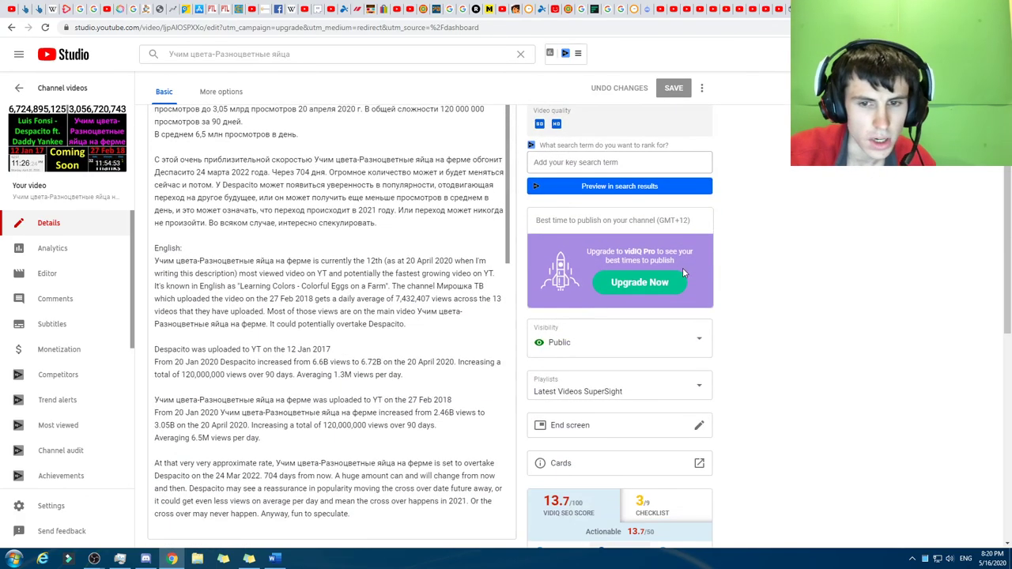
pyautogui.scroll(-2, 677, 273)
pyautogui.scroll(-1, 229, 310)
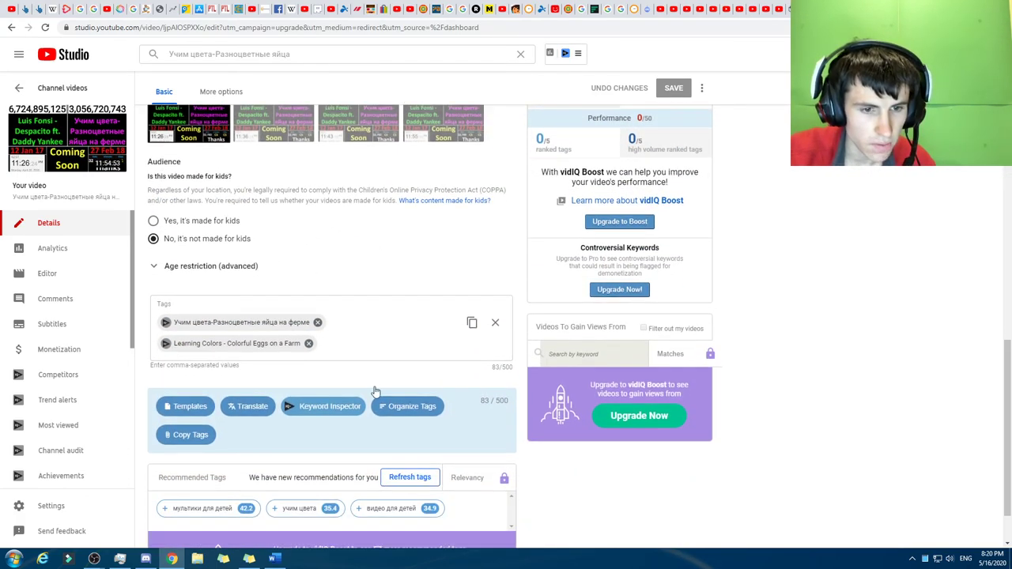
pyautogui.scroll(-1, 519, 297)
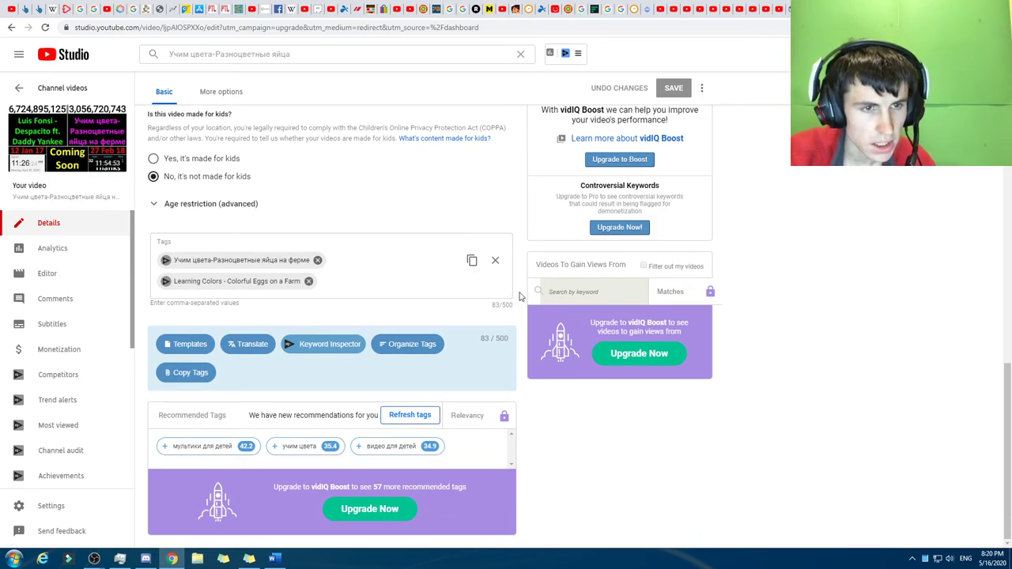
pyautogui.scroll(10, 518, 294)
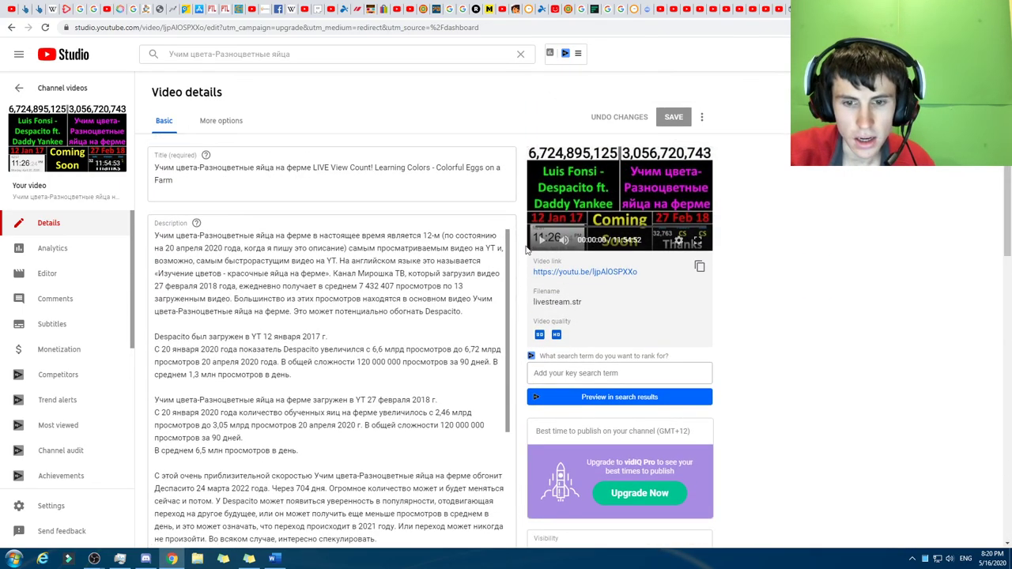
pyautogui.scroll(-5, 538, 277)
pyautogui.scroll(4, 367, 277)
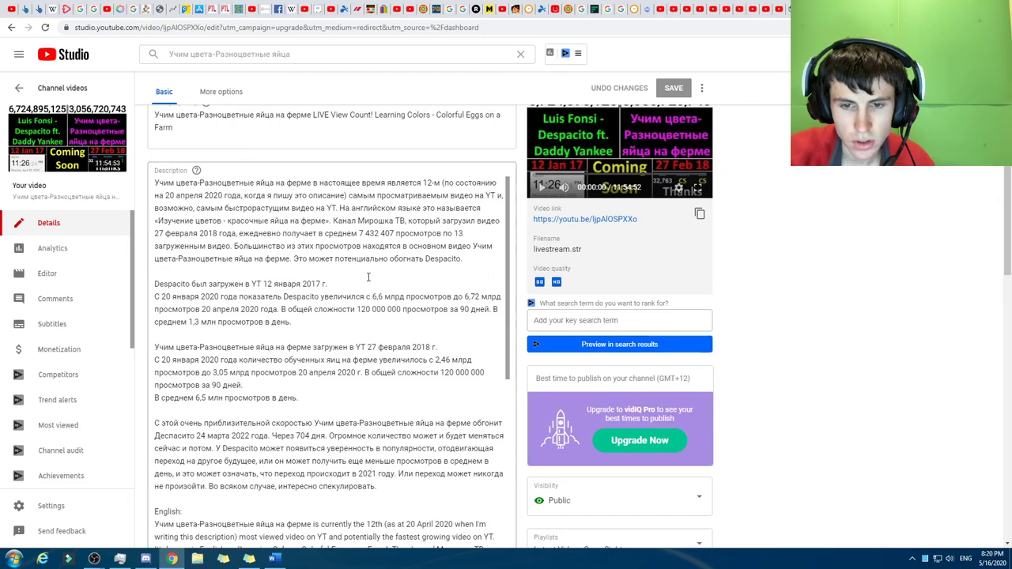
pyautogui.scroll(1, 368, 276)
pyautogui.click(223, 122)
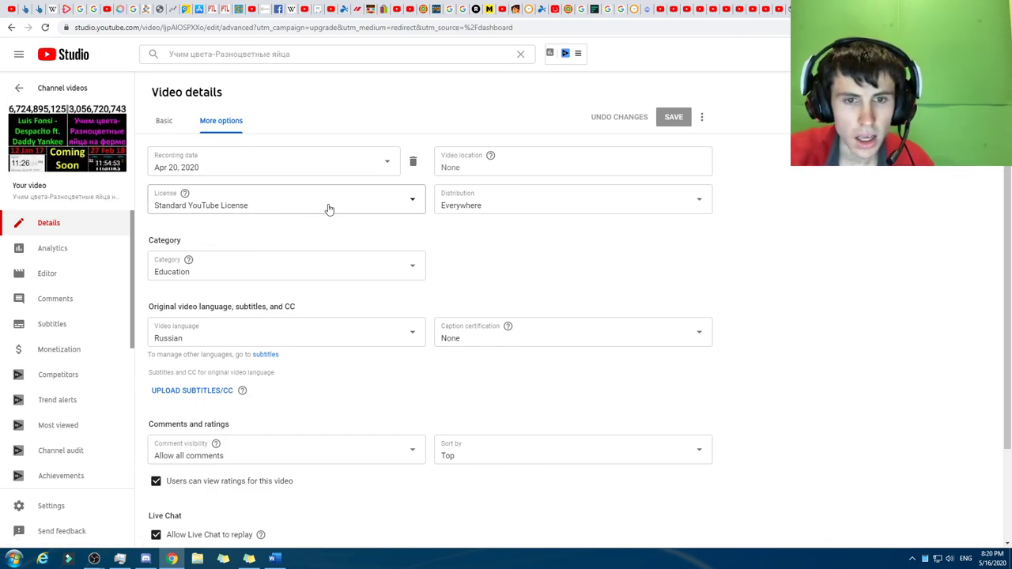
# Switch back to the video's Basic details tab.
pyautogui.click(164, 120)
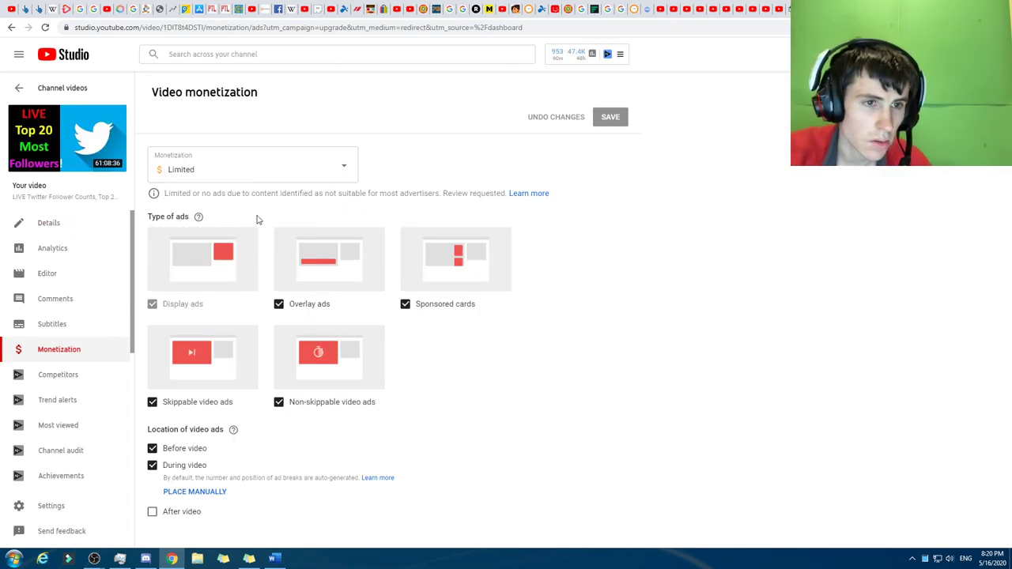
# Open the Details page for the LIVE Twitter Follower Counts video.
pyautogui.click(41, 221)
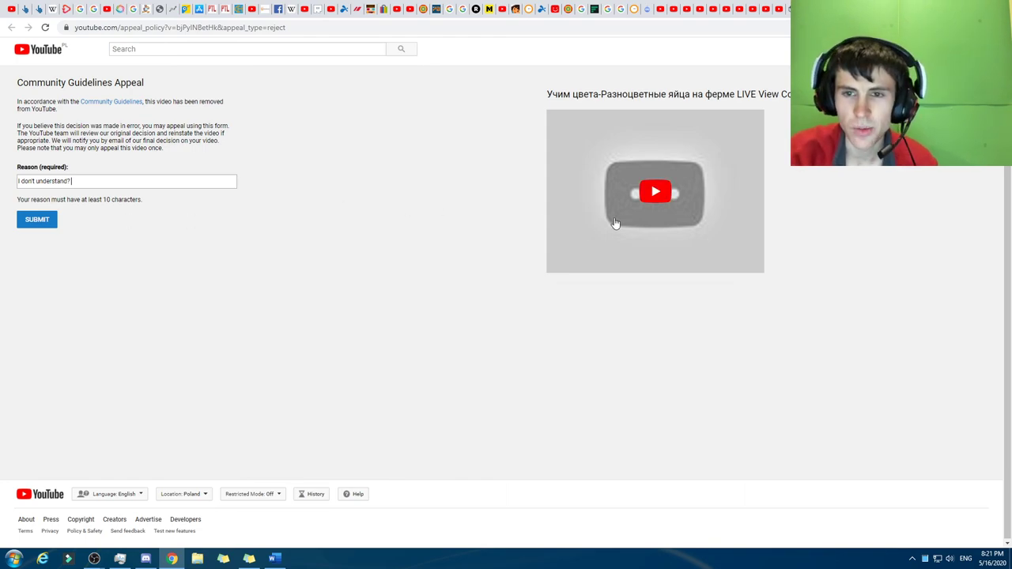
# Try playing the removed livestream preview, then submit the appeal with reason 'I don't understand?'.
pyautogui.click(652, 215)
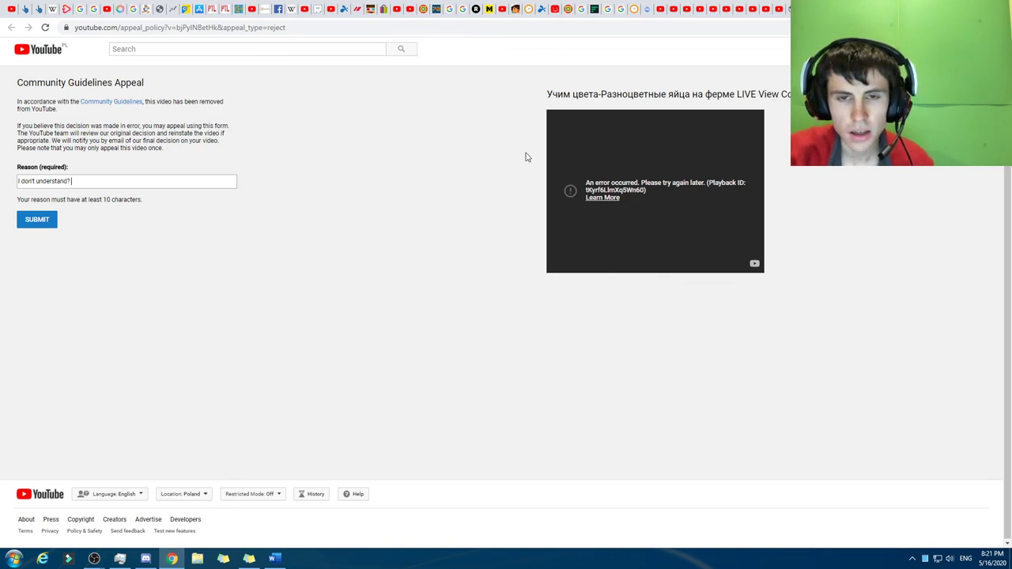
pyautogui.click(54, 221)
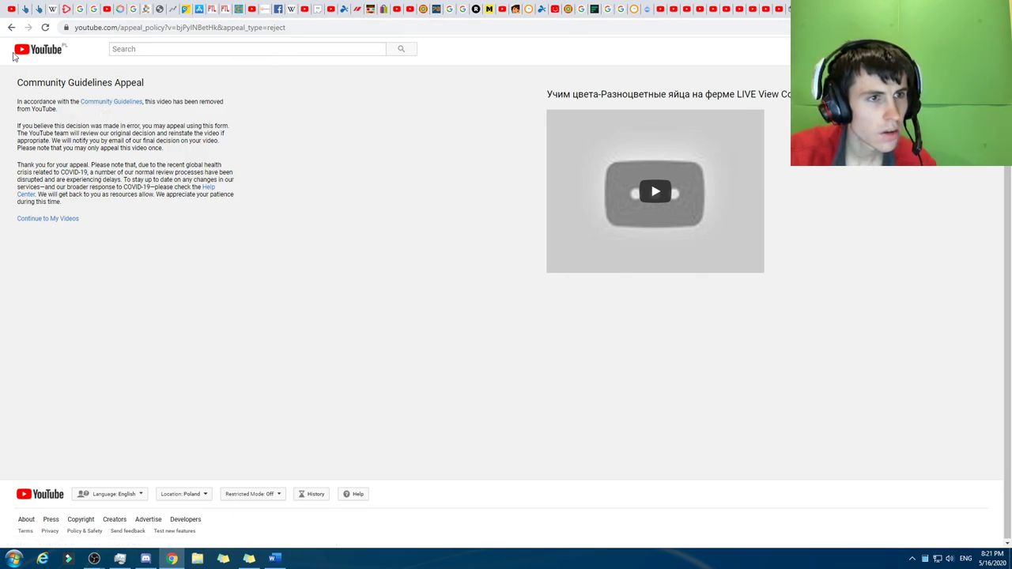
pyautogui.click(12, 27)
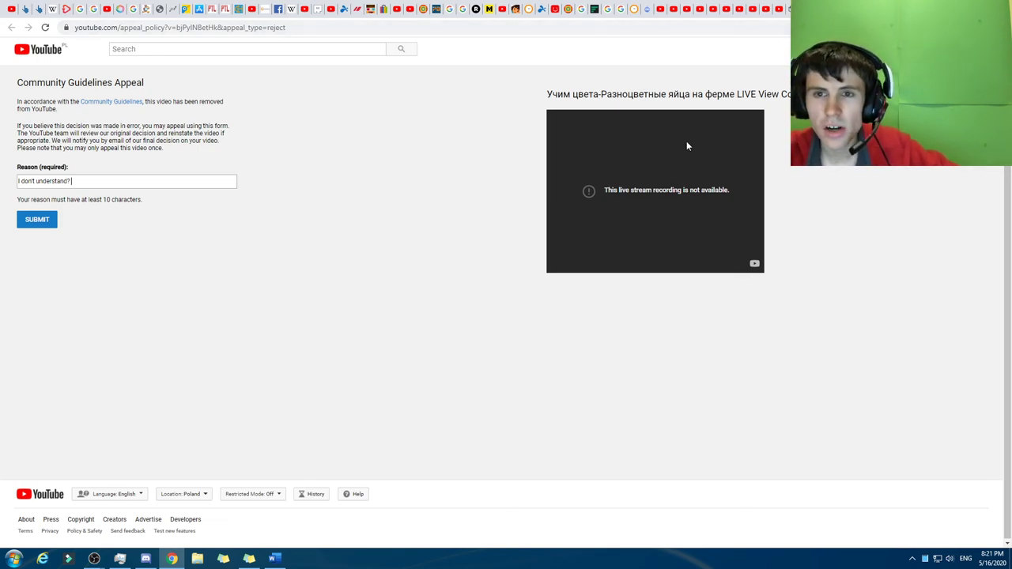
pyautogui.press('Return')
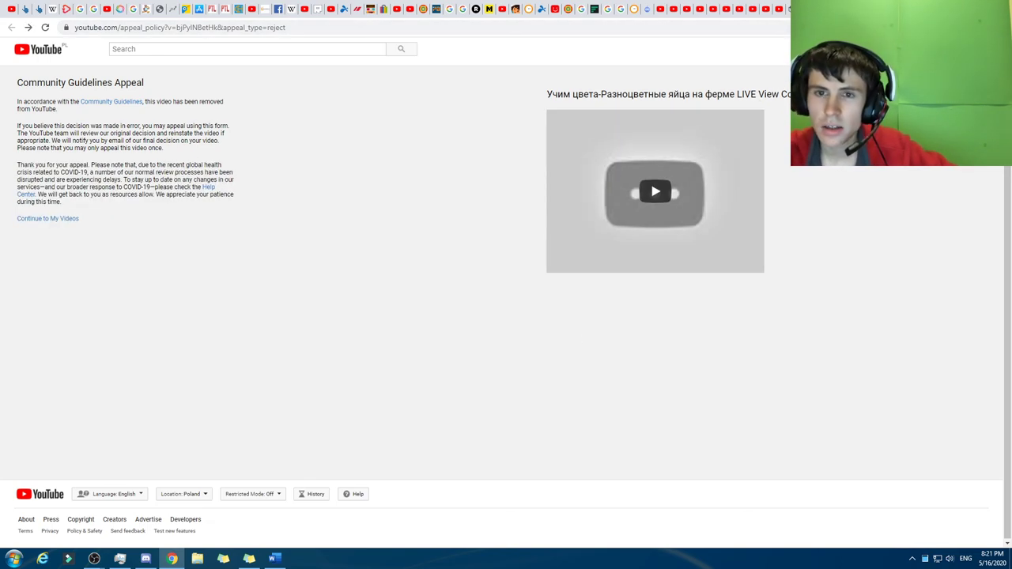